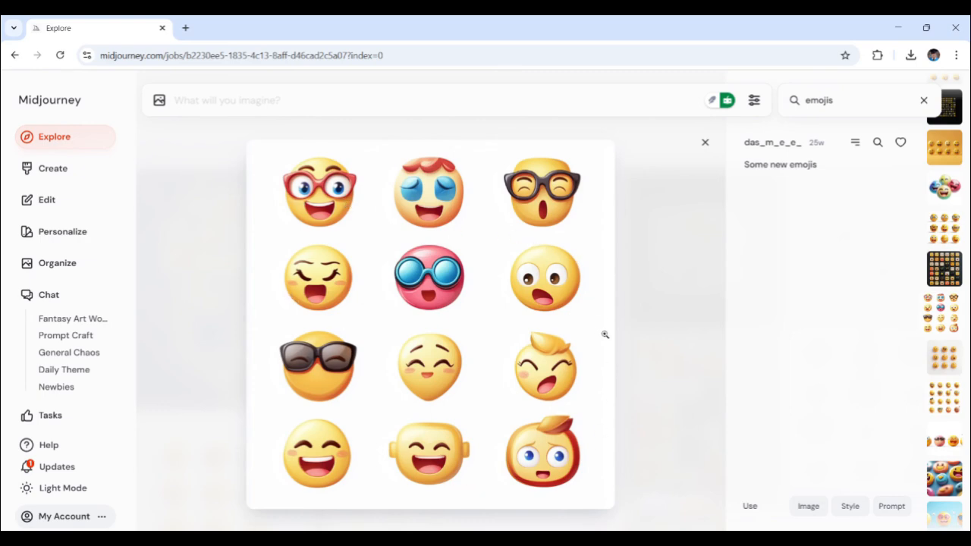
Enter an image prompt for a highly detailed, glossy 3D-rendered smiling cat emoji sticker with thick outline, vibrant pastel colors, transparent background and ultra-HD resolution
left_click(706, 144)
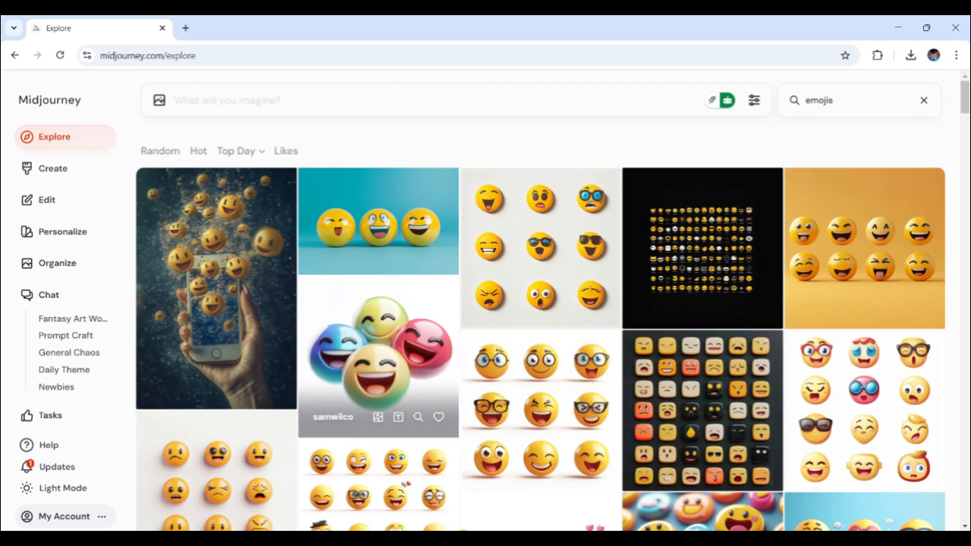
left_click(295, 108)
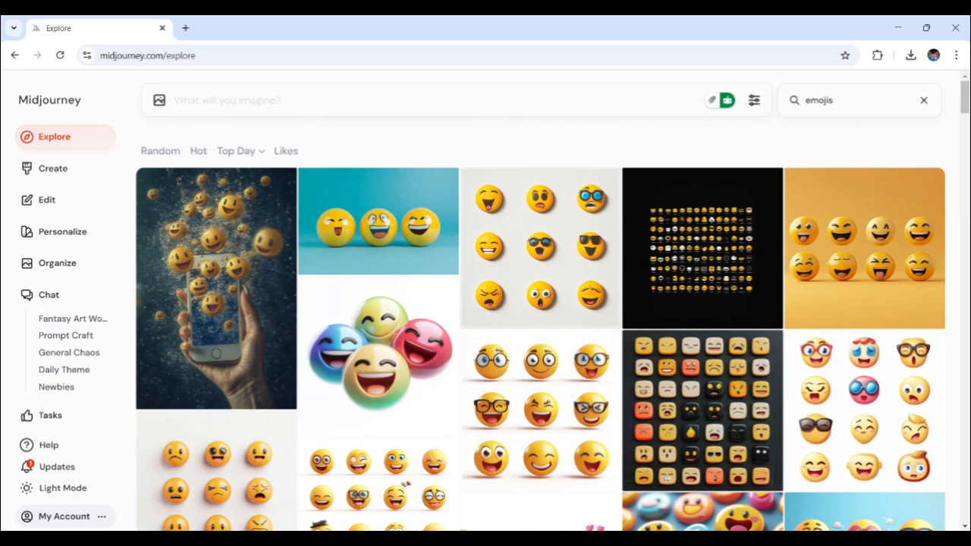
type("A highly detailed, 3D-rendered digital sticker of a smiling cat emoji, glossy finish with accurate light reflections, large expressive eyes with a cute shine, slightly exaggerated facial features for a playful cartoonish effect, thick sticker-like outline with soft shadows, vibrant pastel colors, isolated on a transparent background, ultra-HD resolution")
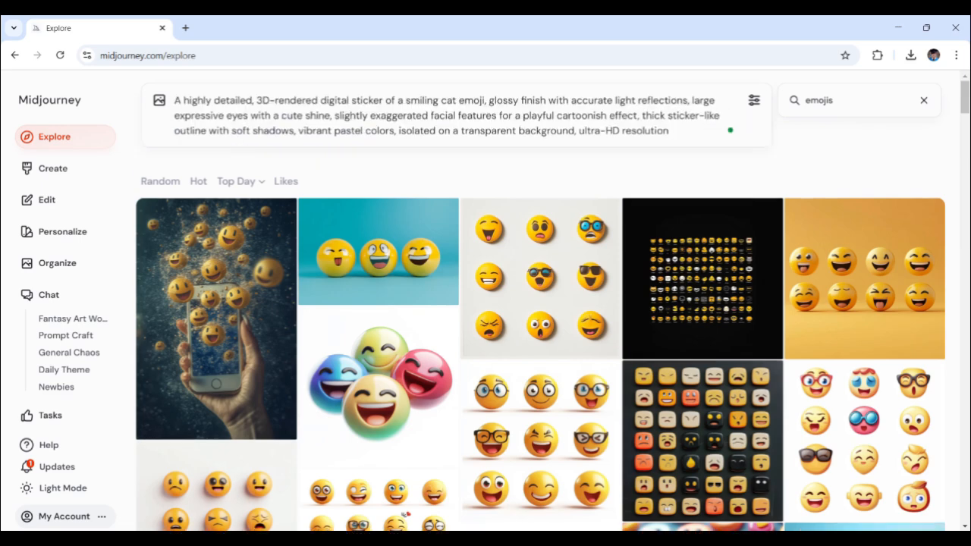
Review the cat sticker prompt and change its background description to "white"
left_click_drag(405, 100, 486, 100)
left_click(538, 115)
triple_click(486, 135)
double_click(487, 133)
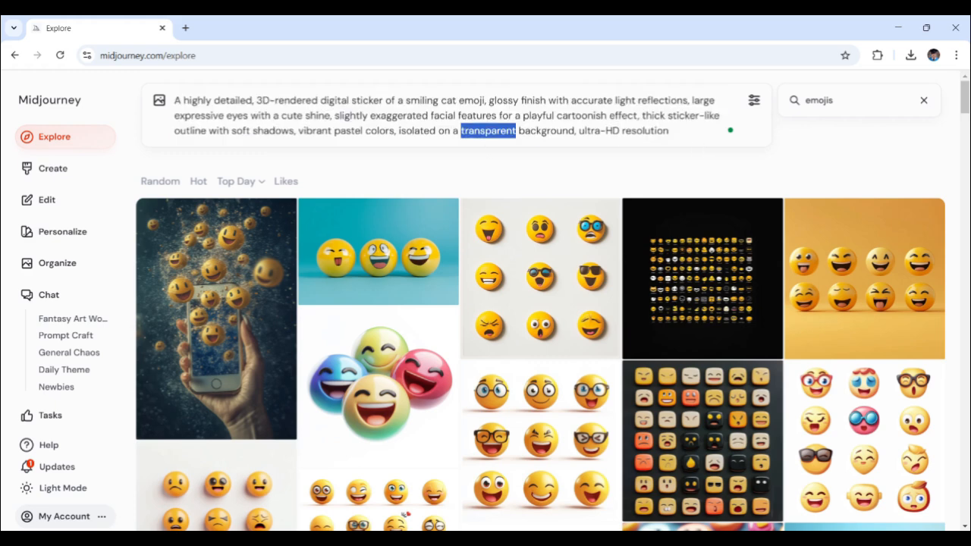
type("white")
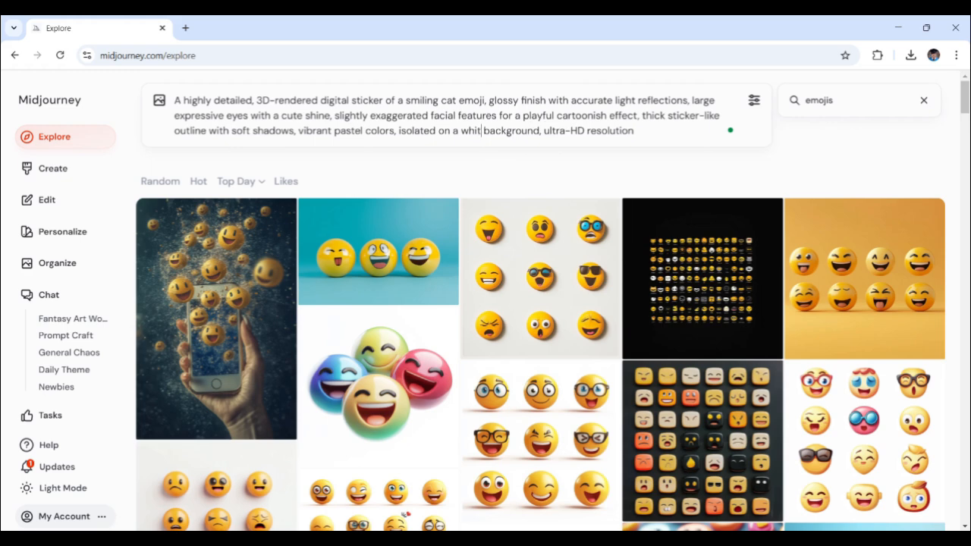
left_click(640, 130)
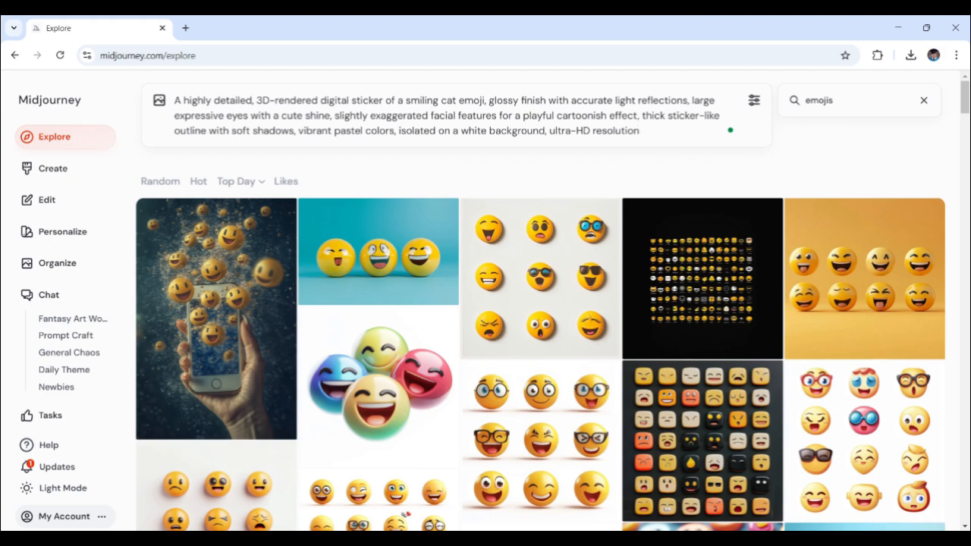
triple_click(640, 132)
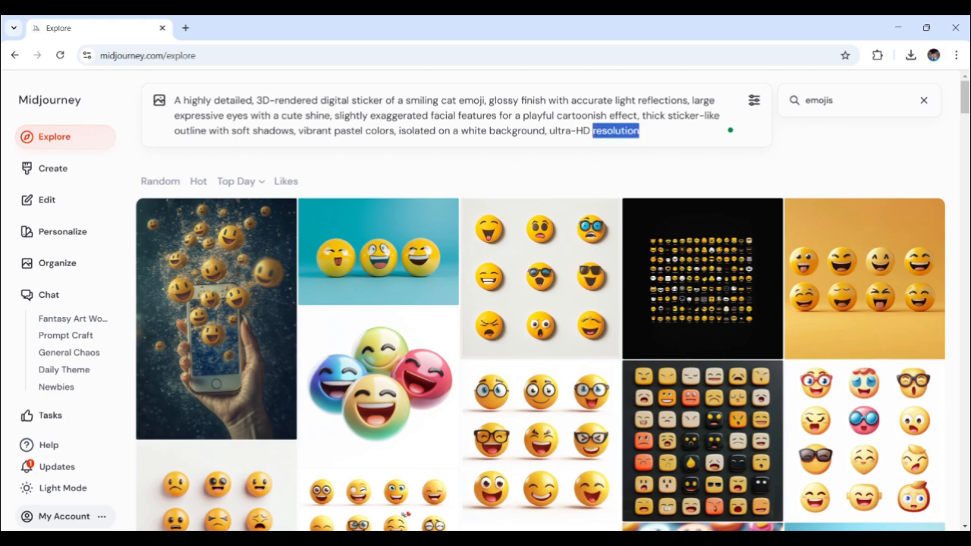
left_click(644, 131)
Set the image size to square 1:1, the mode to Standard, and reduce weirdness and stylization to their minimum
left_click(755, 102)
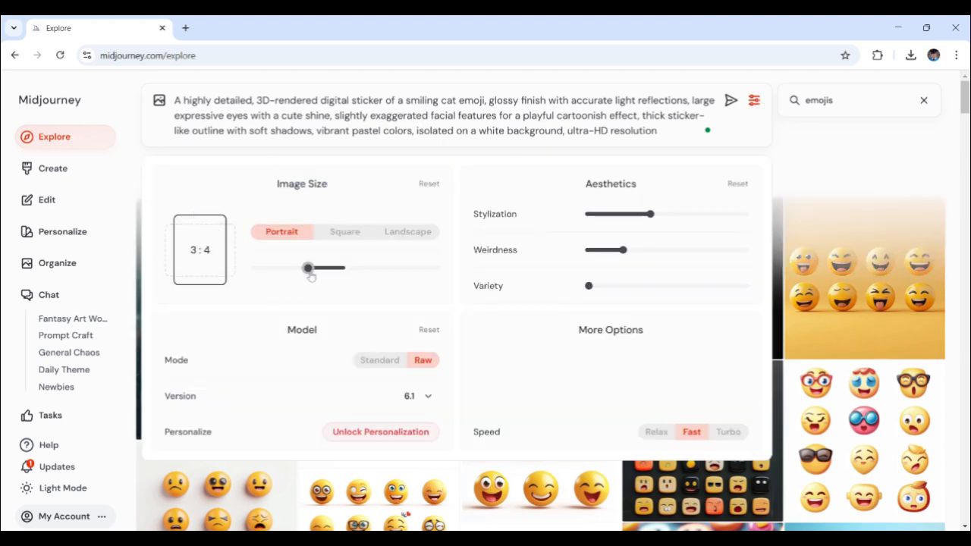
left_click_drag(309, 270, 346, 269)
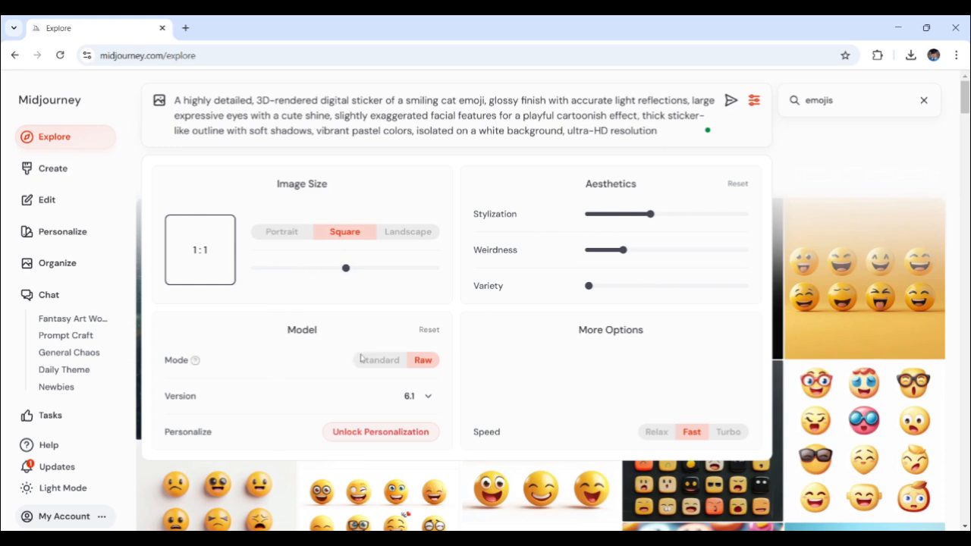
left_click(387, 362)
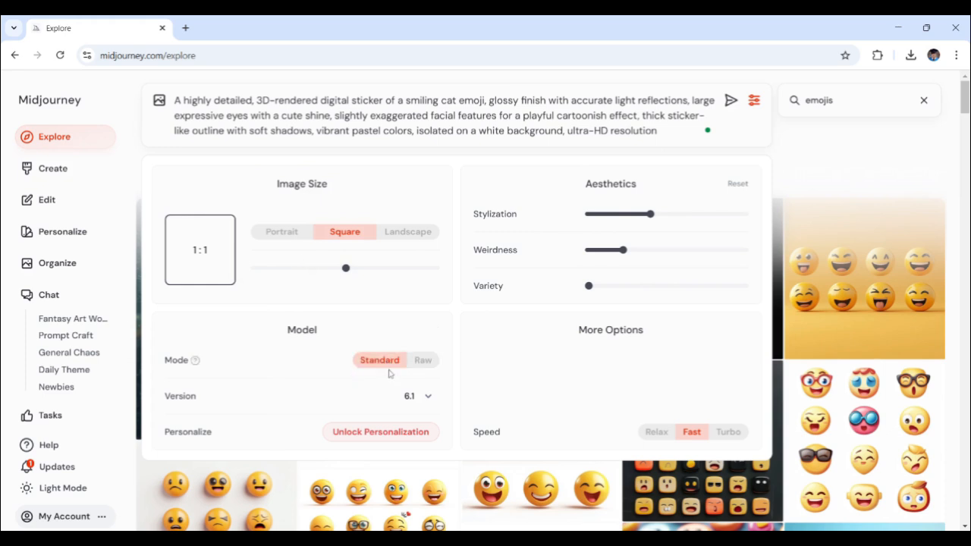
left_click_drag(623, 250, 581, 252)
left_click_drag(646, 218, 588, 216)
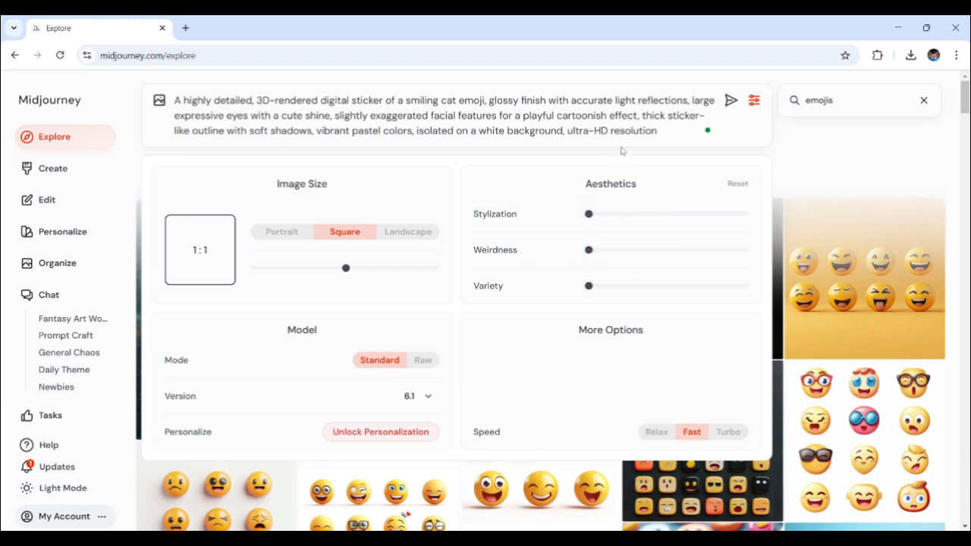
Close the generation settings, submit the cat sticker prompt and go to the Create page
left_click(727, 118)
left_click(754, 100)
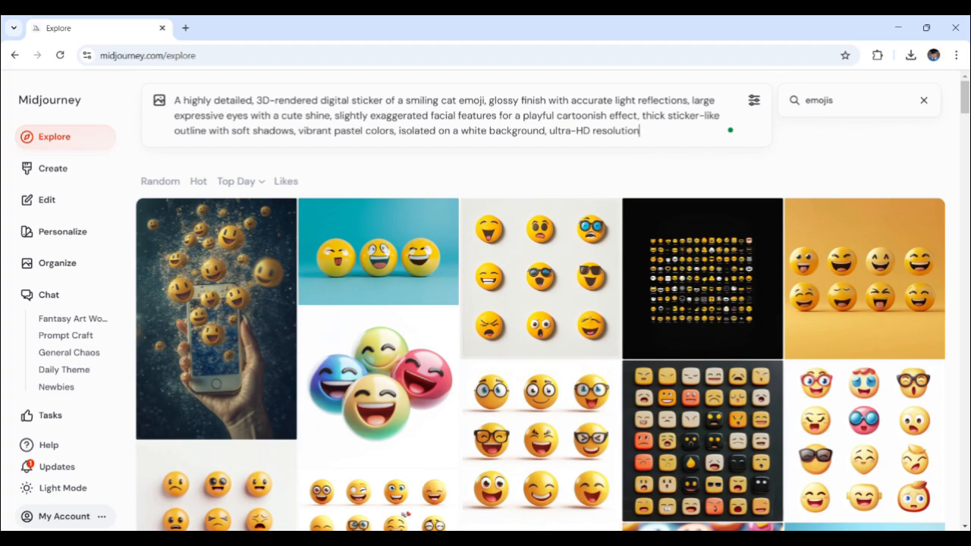
key("Return")
left_click(51, 179)
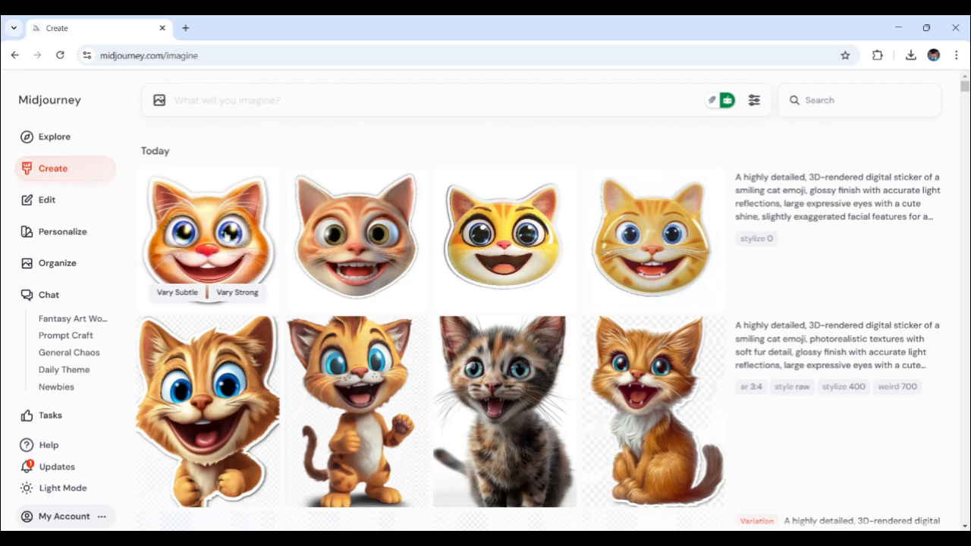
Examine each of the four generated cat stickers at full size, one after another
left_click(220, 239)
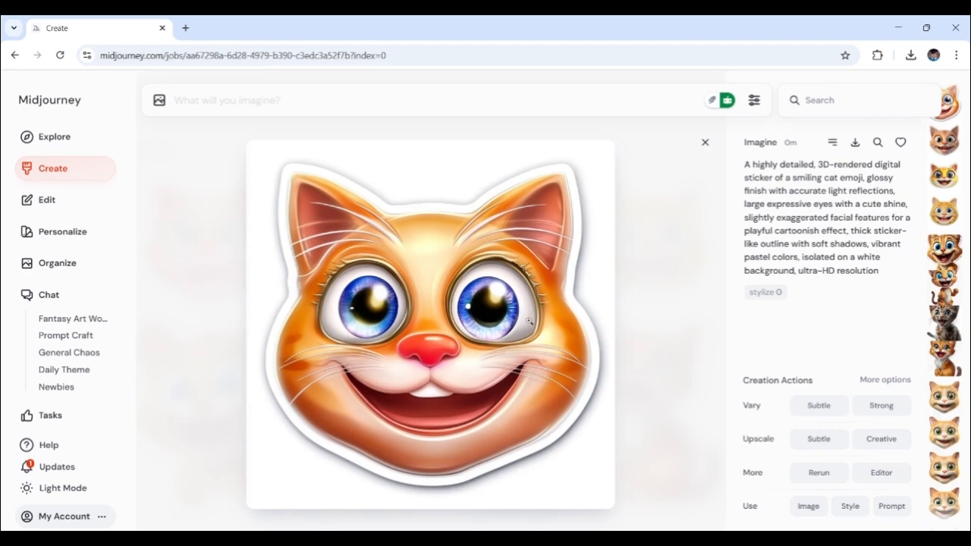
left_click(704, 144)
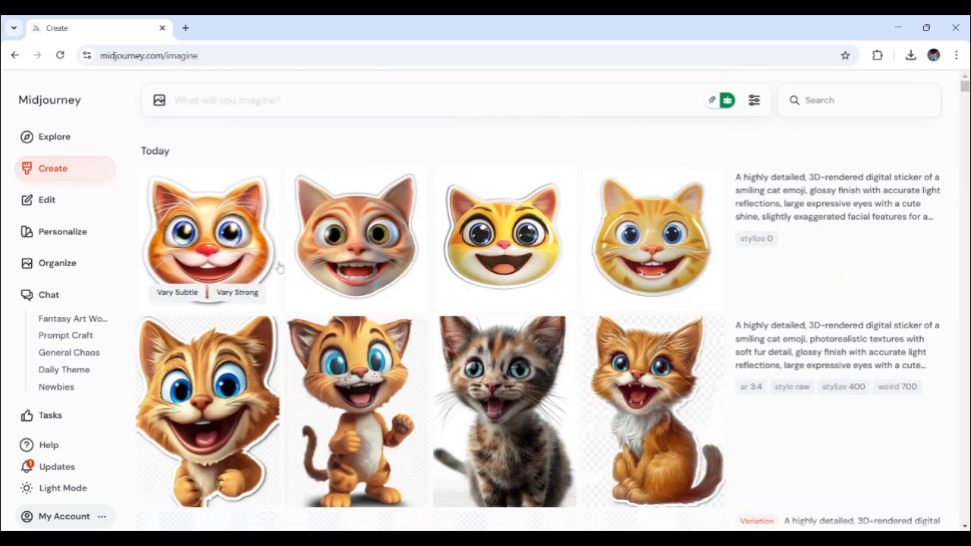
left_click(299, 269)
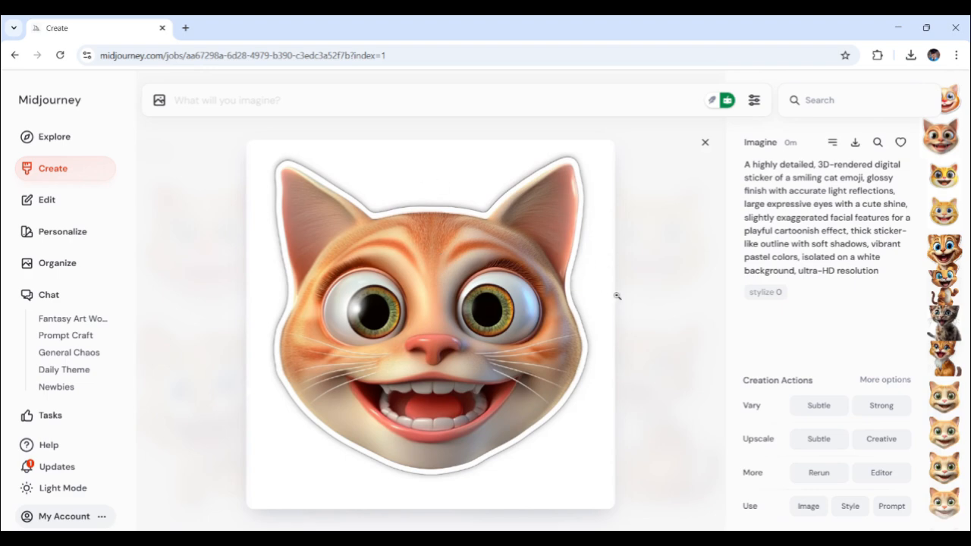
left_click(705, 142)
left_click(506, 228)
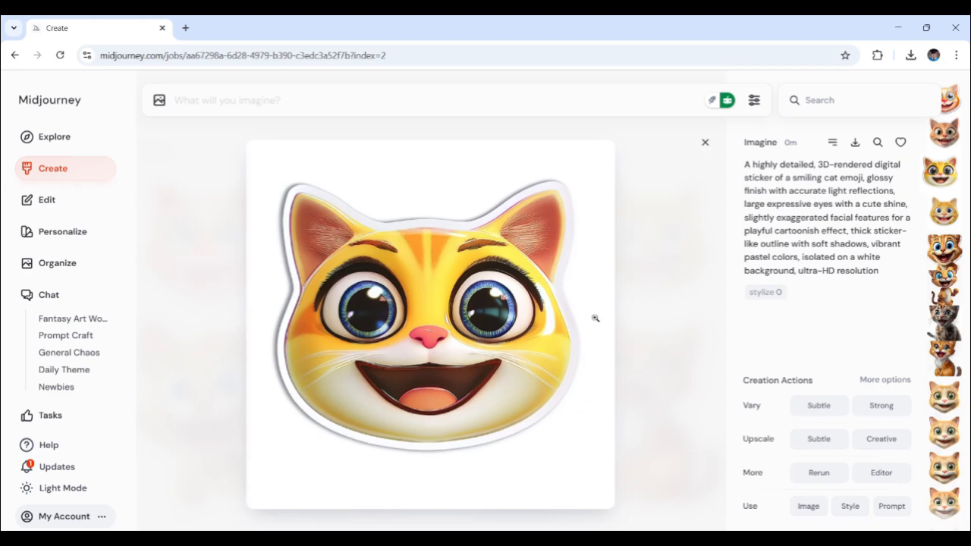
left_click(705, 143)
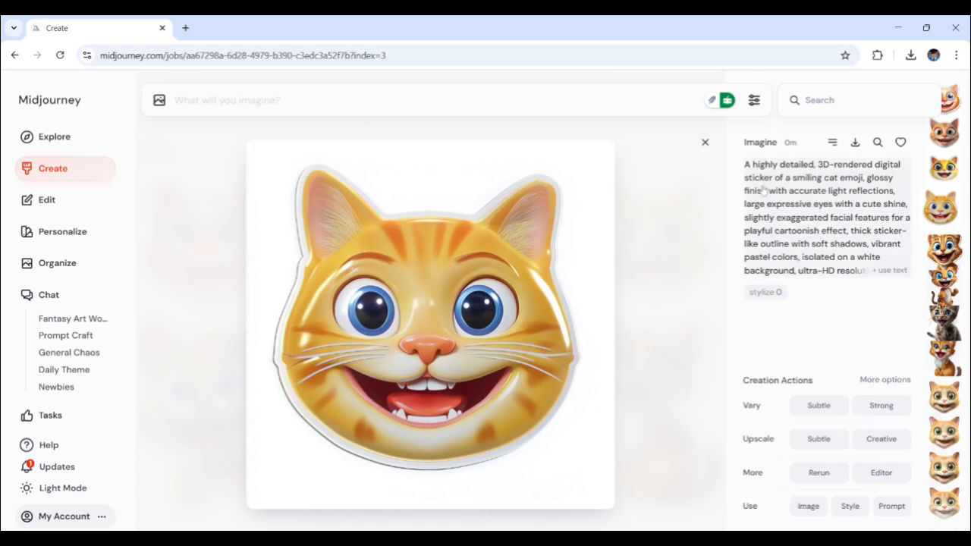
left_click(707, 146)
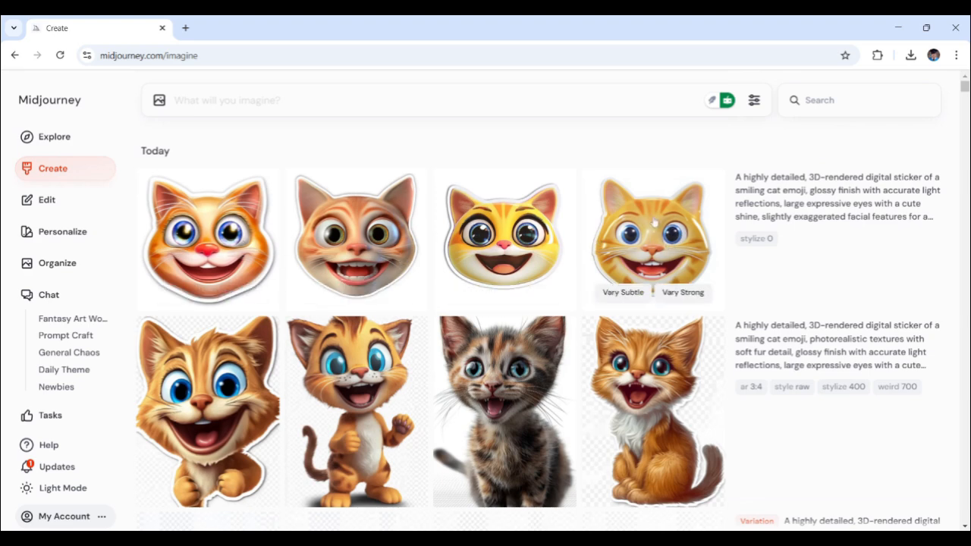
Generate subtle and strong variations of the fourth cat sticker and open the third strong variation
left_click(623, 293)
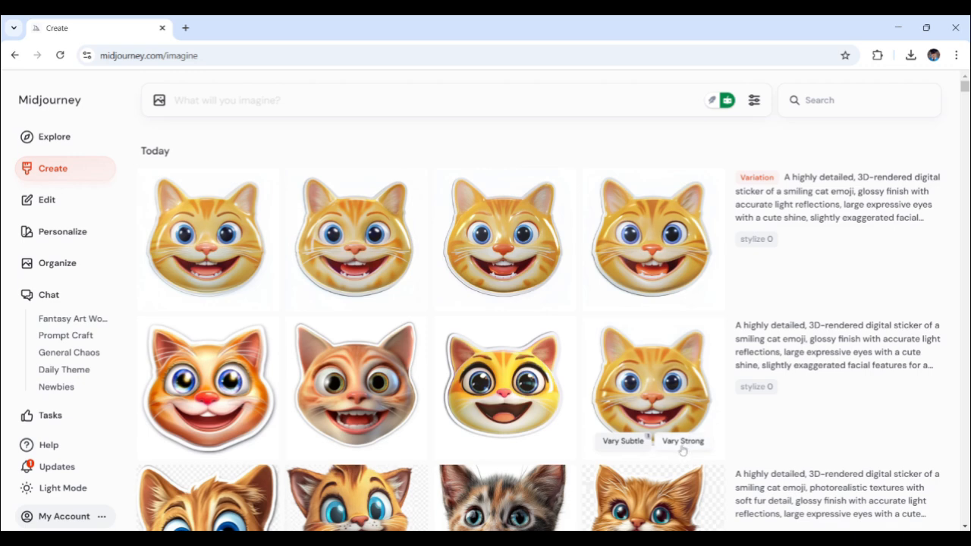
left_click(683, 444)
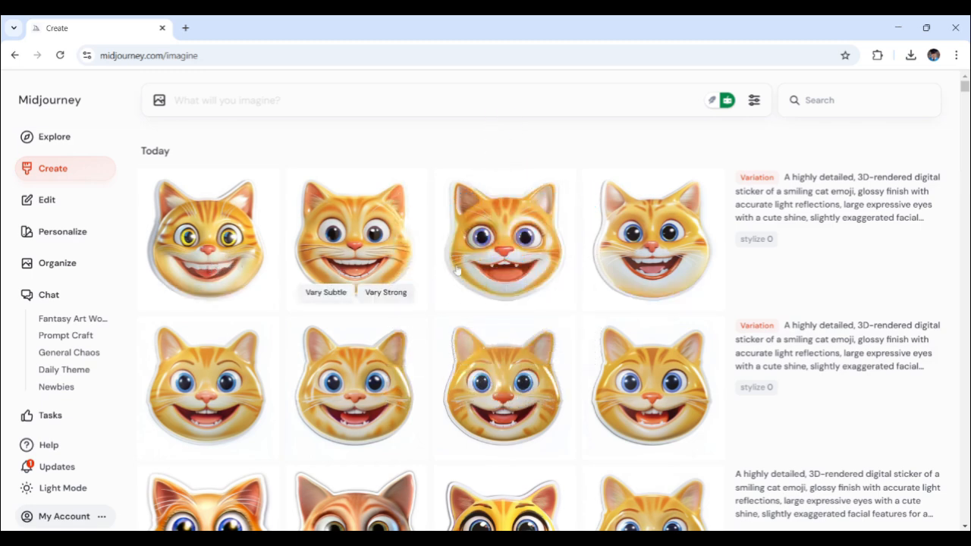
left_click(501, 258)
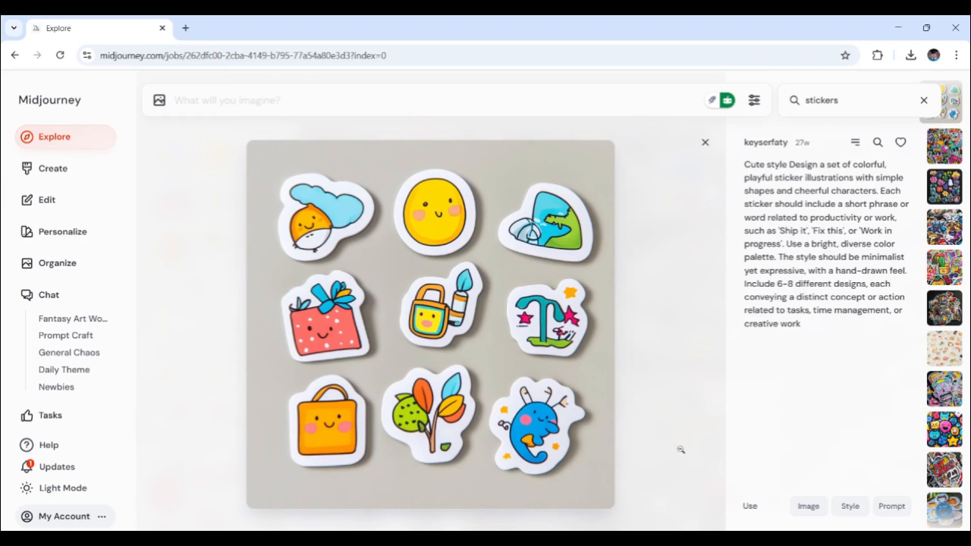
Enter a prompt for four cartoon-style ghost stickers (happy, scared, mischievous, sad) with soft pastel colors, thick outline, white background and 8K resolution
left_click(705, 143)
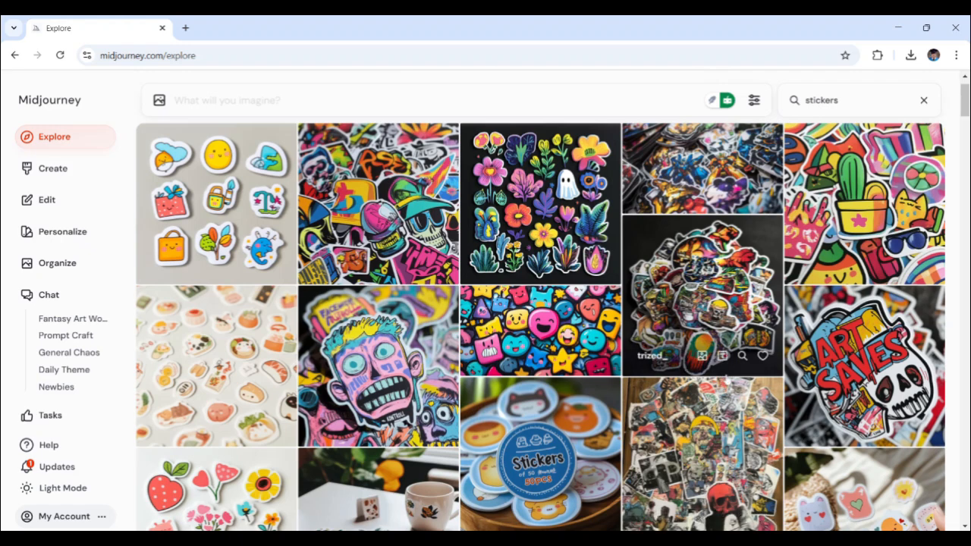
middle_click(958, 391)
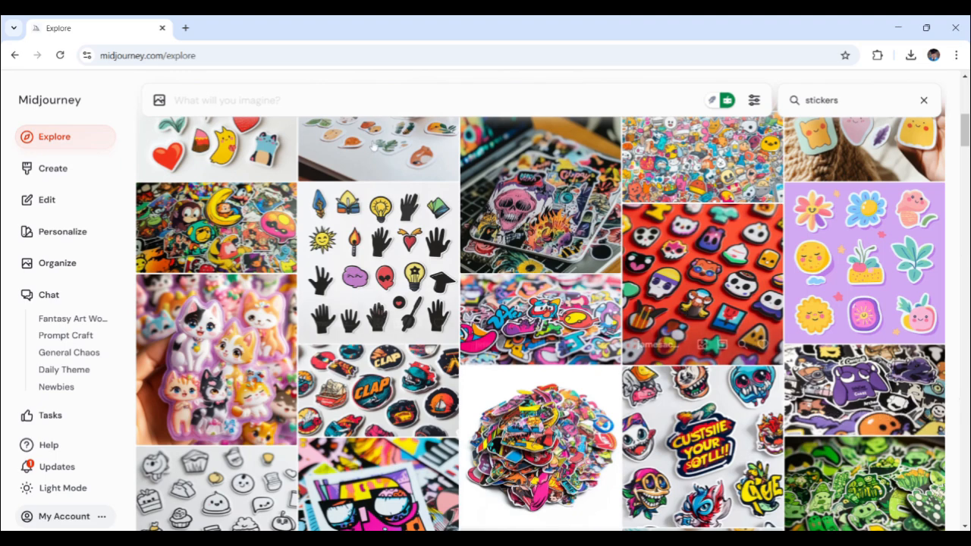
left_click(325, 90)
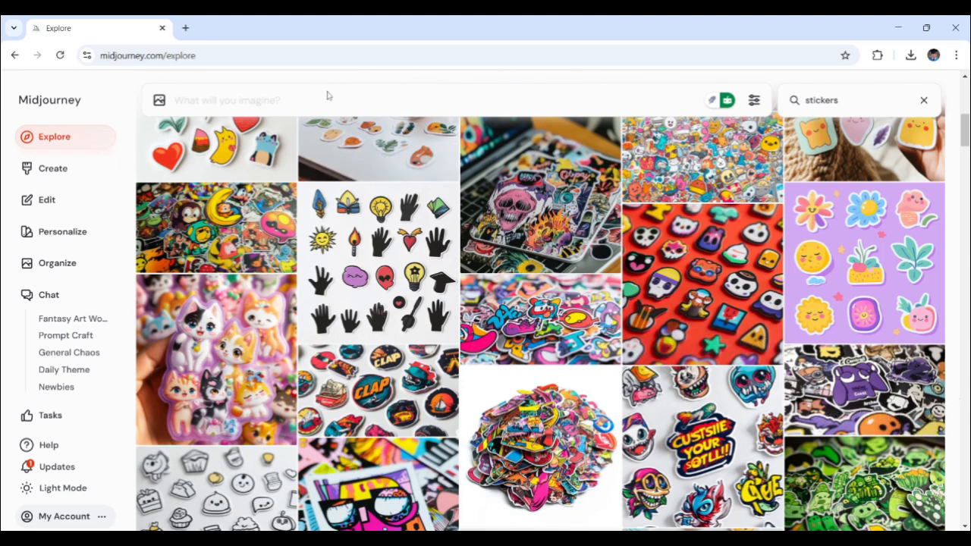
type("A set of four cartoon-style ghost stickers, each displaying a different emotion (happy, scared, mischievous, sad), smooth and soft spectral glow with a slight translucency, cute and playful expressions with large exaggerated eyes, soft pastel colors with a warm gradient effect, thick sticker-style outline with subtle shading, high-definition digital art, isolated on a white background, 8K resolution for print quality")
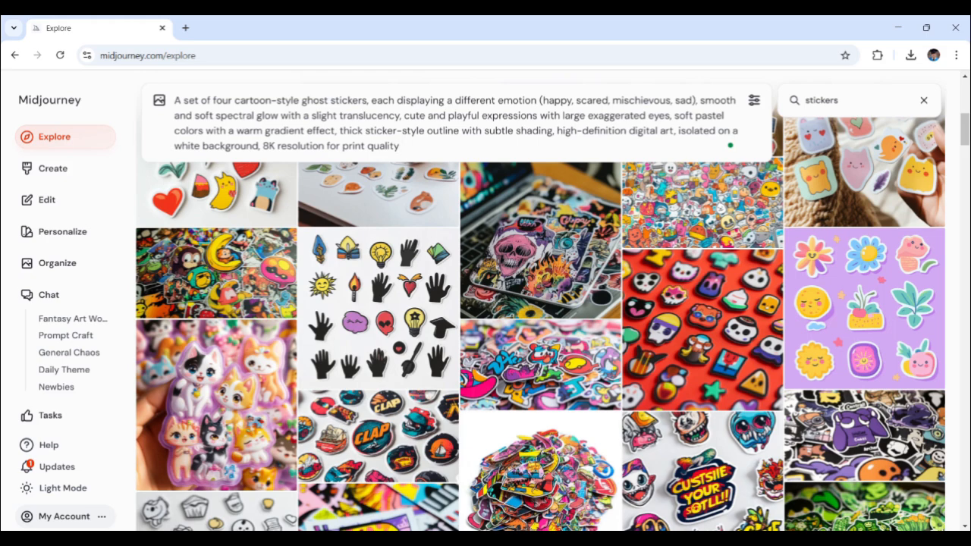
Review the ghost prompt's wording for the emotions, gradient, sticker-style outline, exaggerated eyes, white background and playful expressions
double_click(558, 101)
double_click(592, 100)
double_click(641, 100)
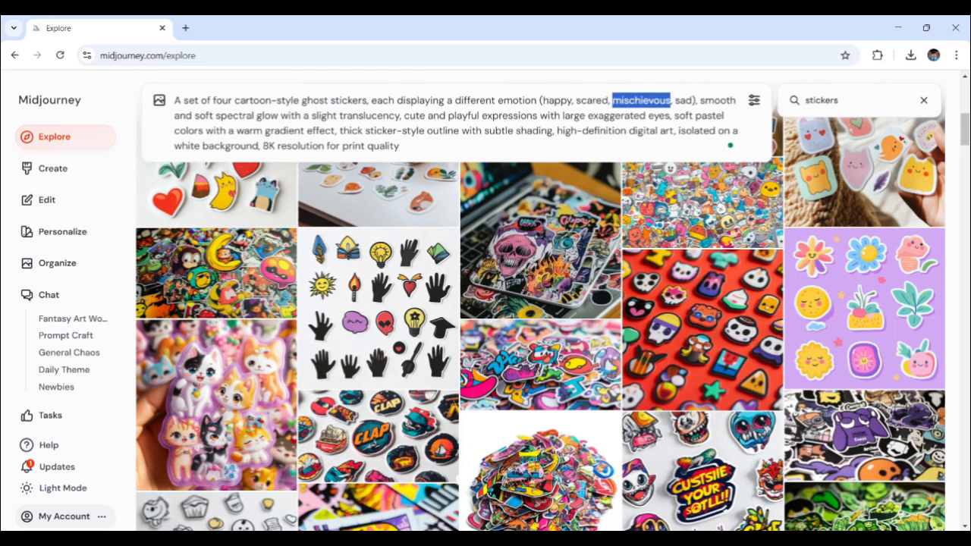
double_click(683, 100)
left_click(274, 130)
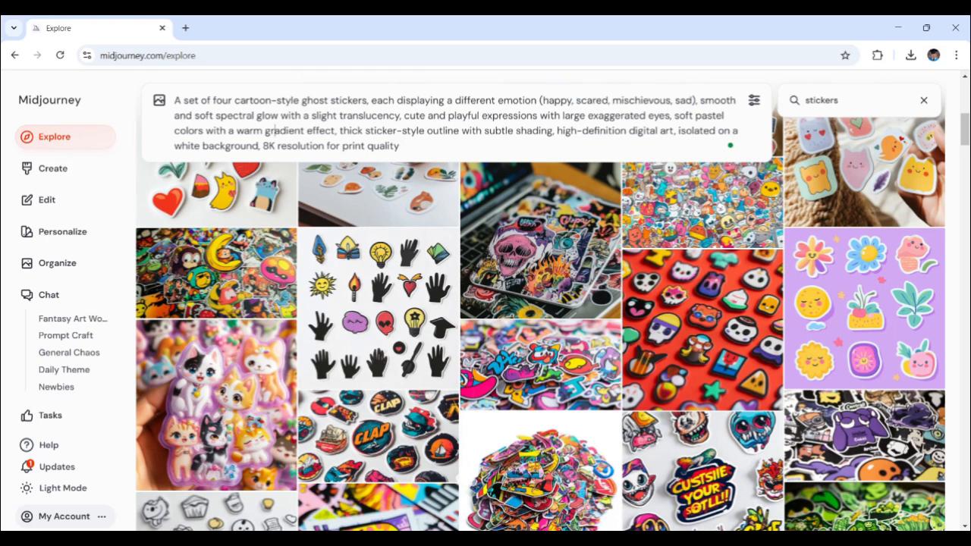
left_click_drag(339, 130, 552, 130)
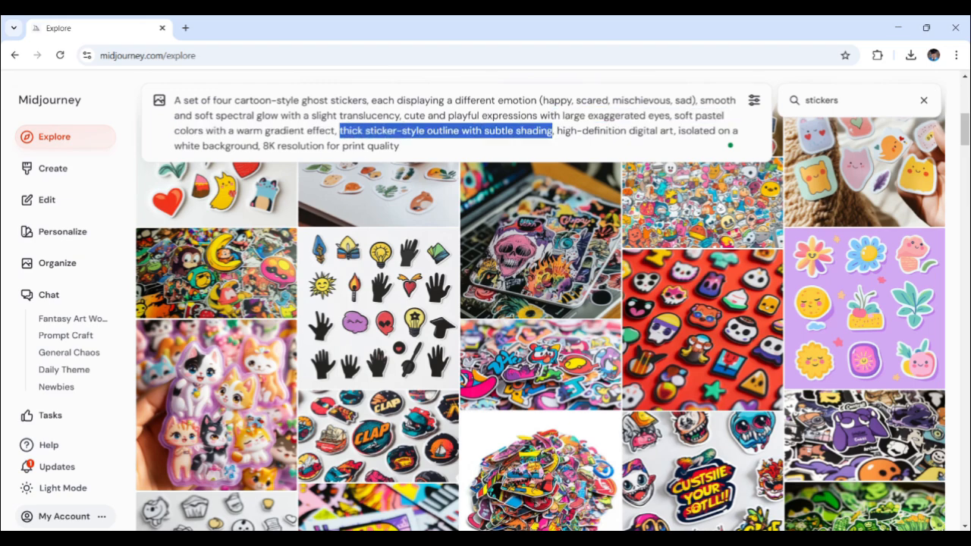
left_click(594, 116)
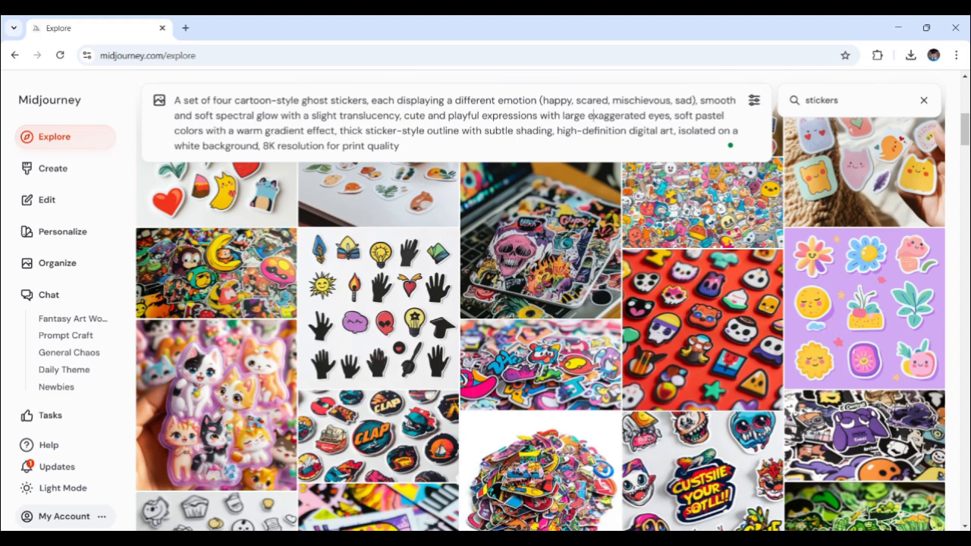
left_click_drag(676, 131, 259, 146)
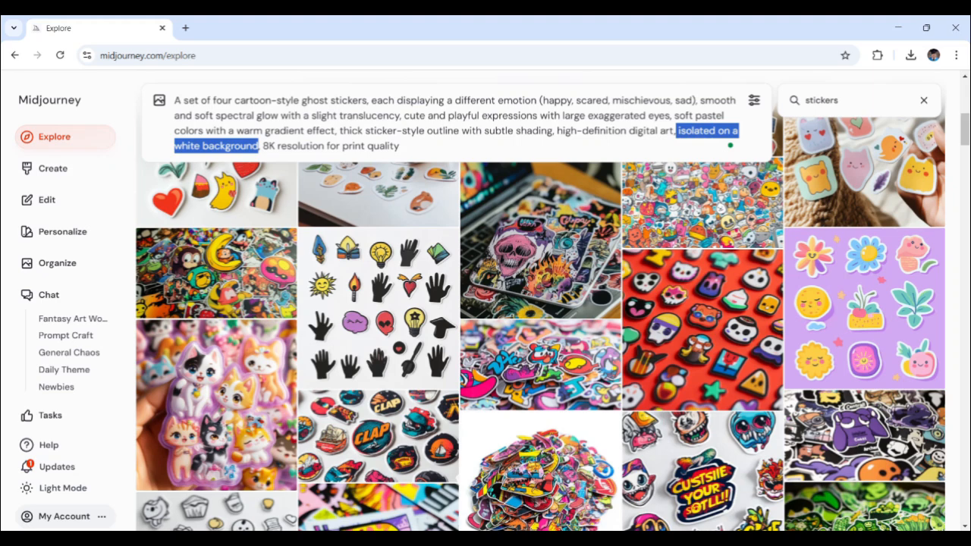
left_click(327, 131)
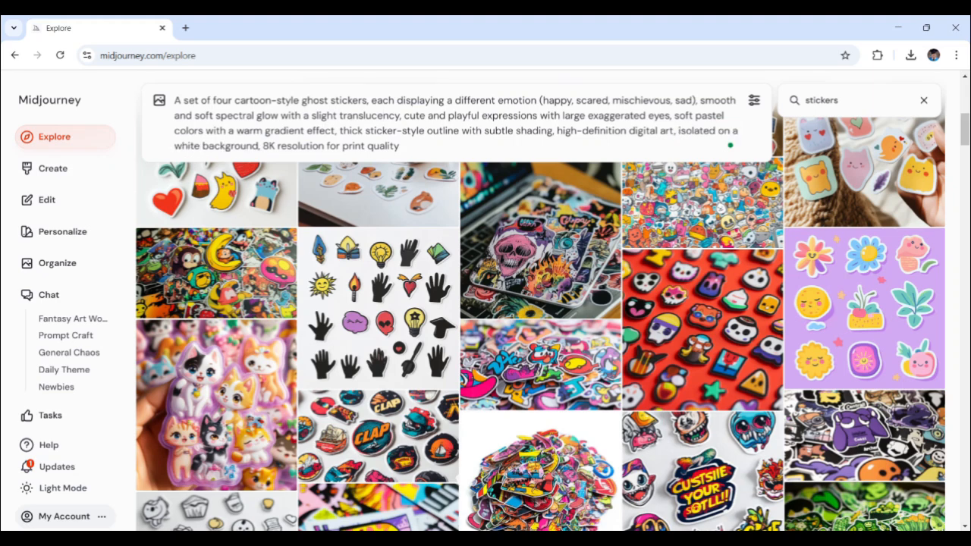
double_click(405, 116)
left_click(471, 116)
Submit the ghost sticker prompt and open the first generated image from the Create page
key("Return")
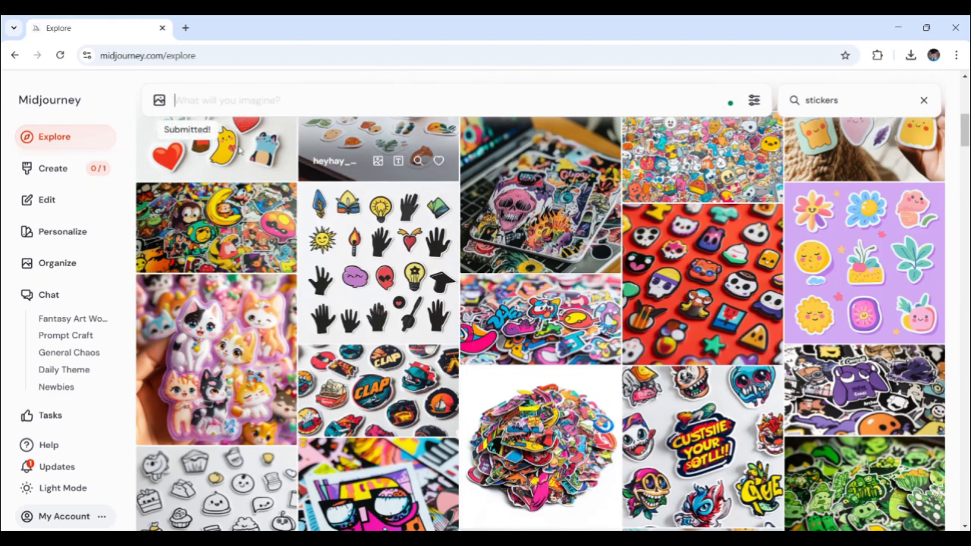
left_click(65, 172)
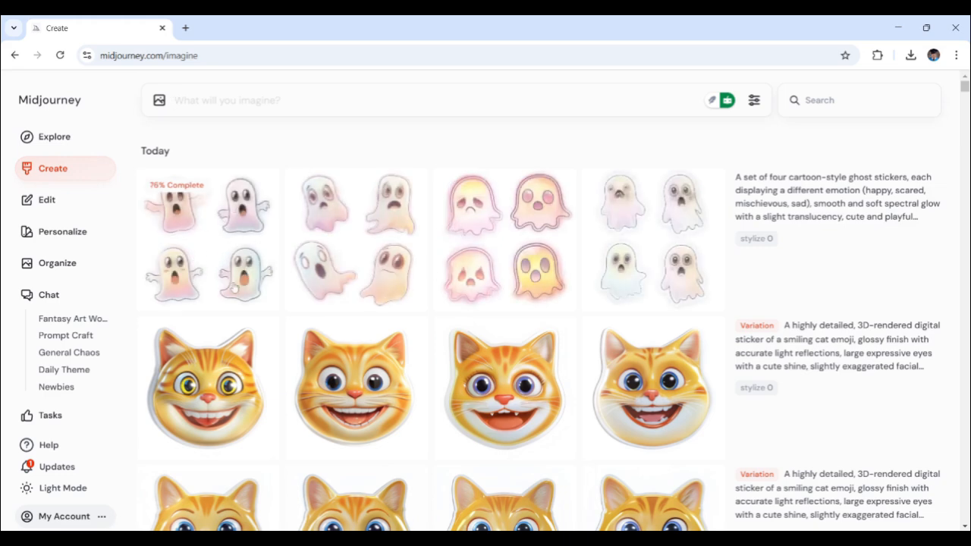
left_click(221, 237)
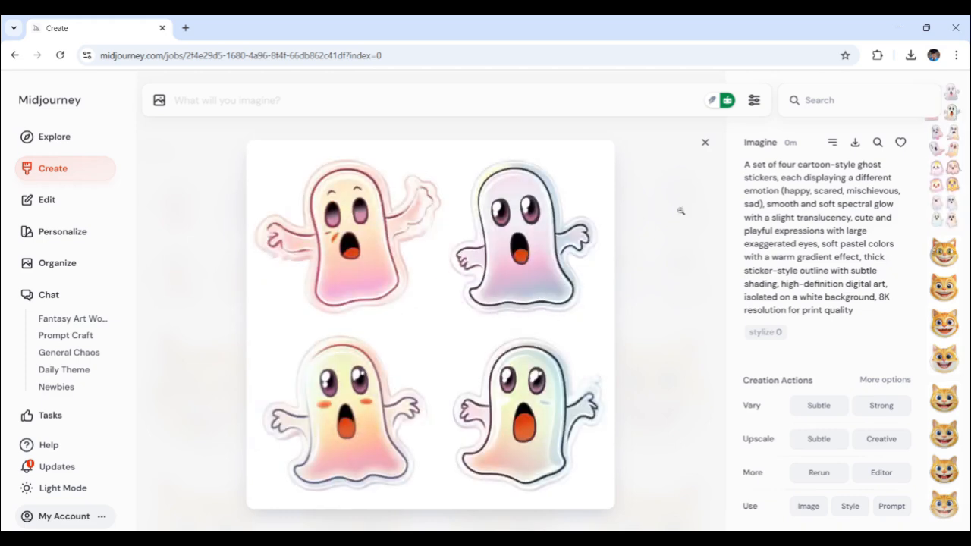
Close the first ghost image and view the second, third and fourth ghost sticker images enlarged, closing each one
left_click(703, 141)
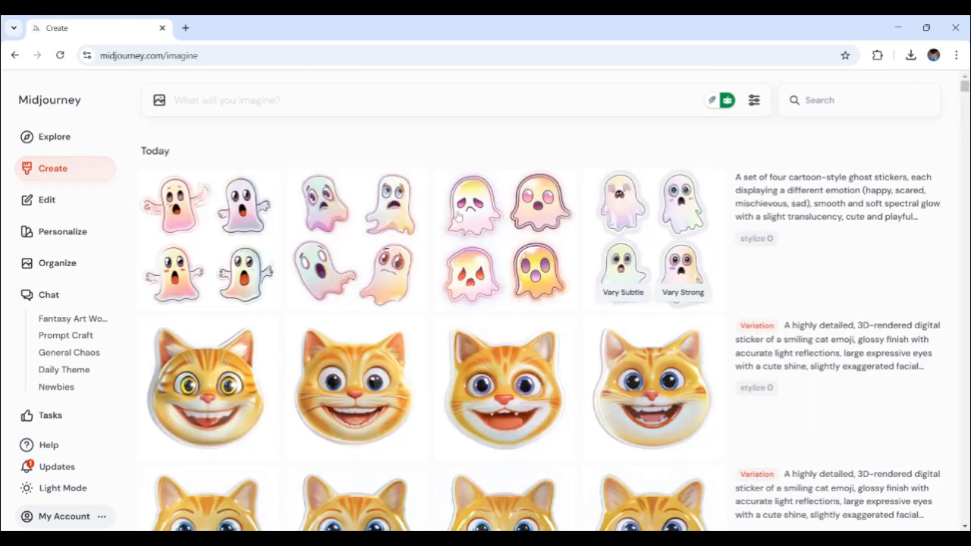
left_click(362, 229)
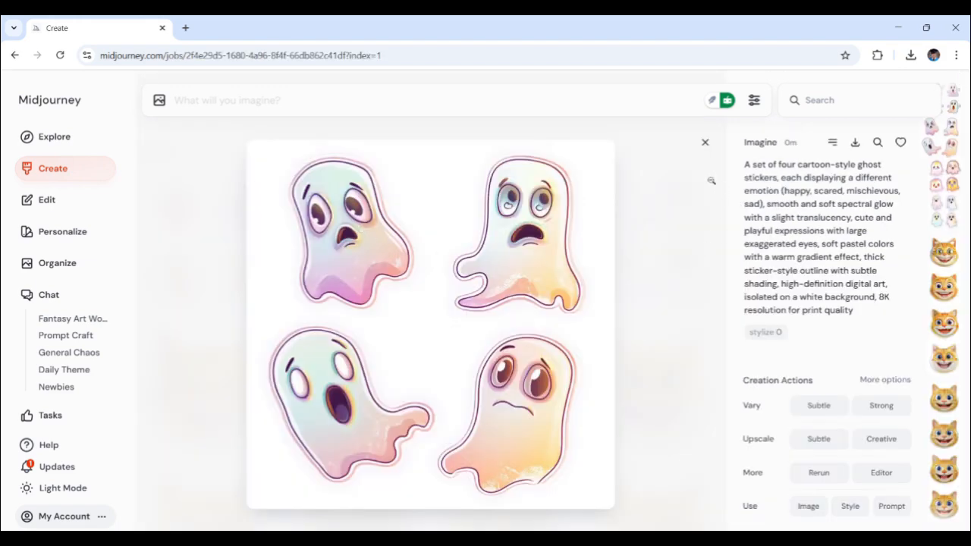
left_click(703, 143)
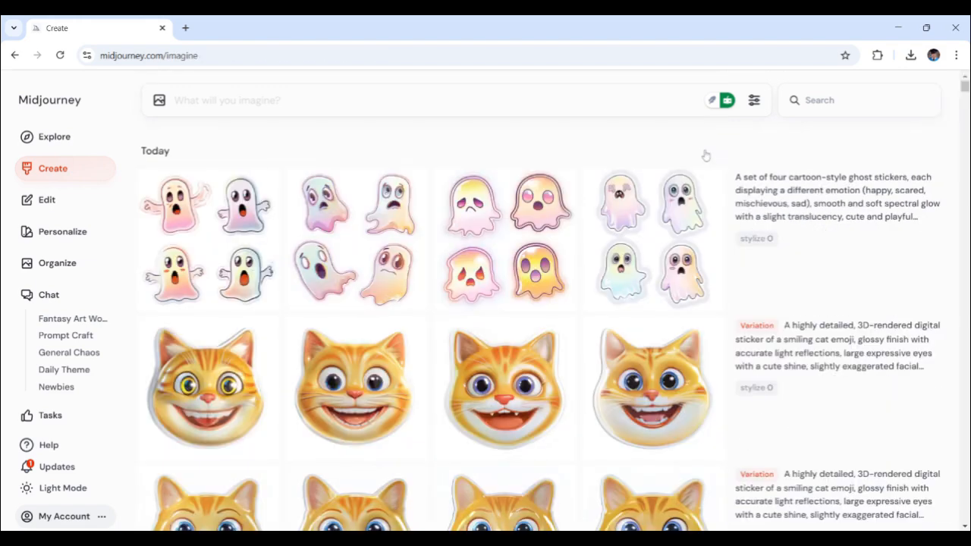
left_click(505, 249)
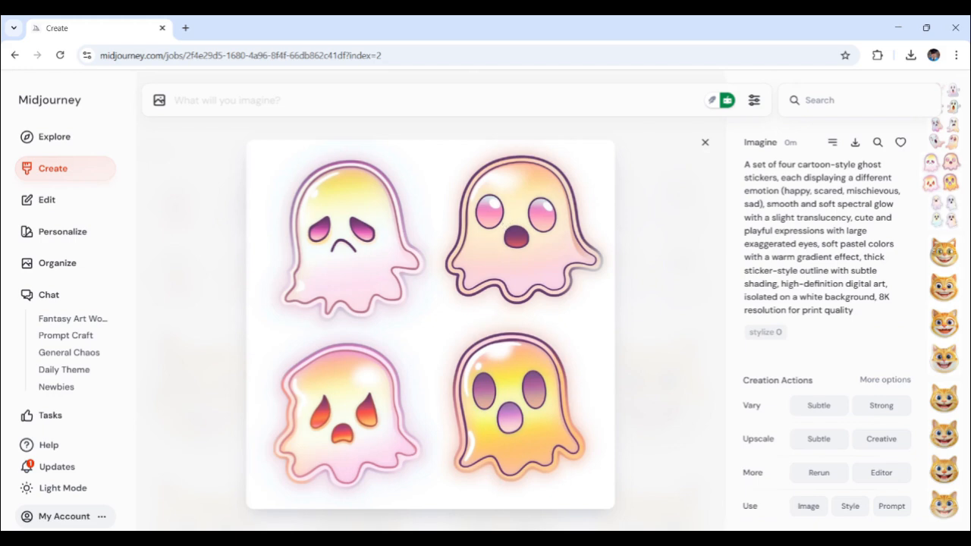
left_click(705, 142)
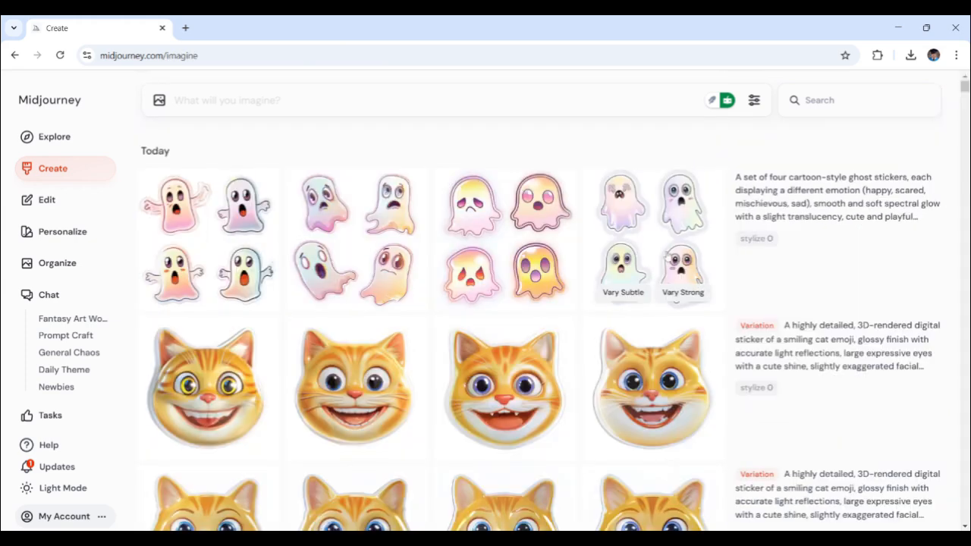
left_click(668, 257)
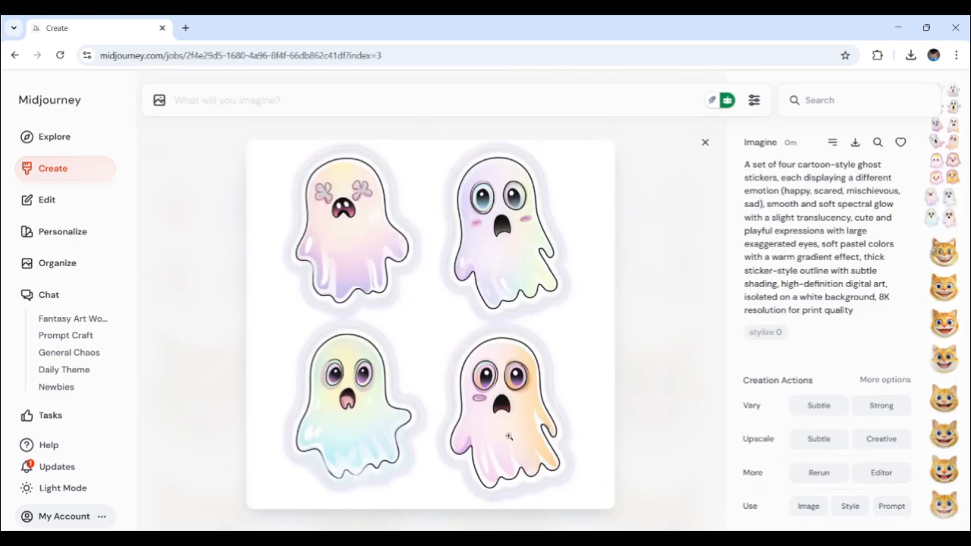
left_click(705, 142)
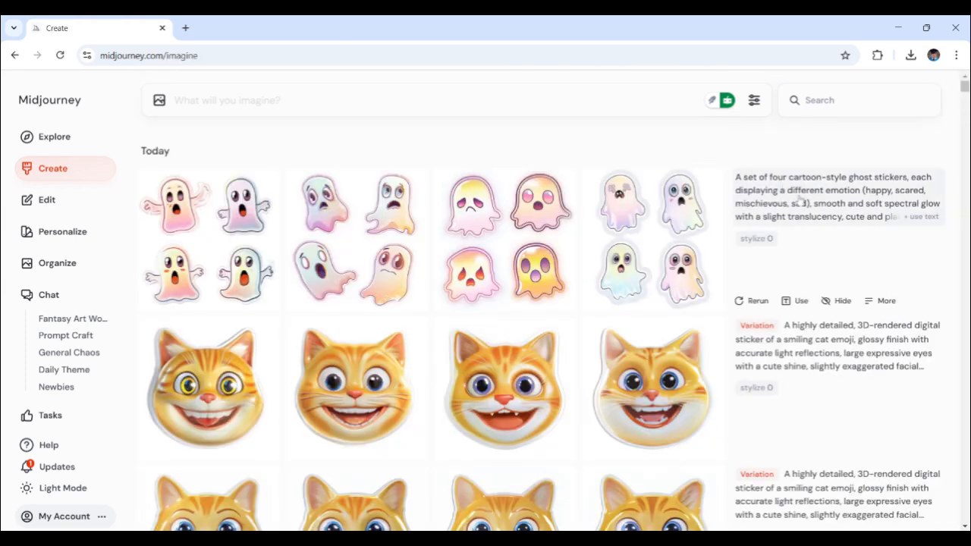
Reuse the ghost sticker prompt text and submit it again to generate another batch of four images
left_click(915, 219)
key("Return")
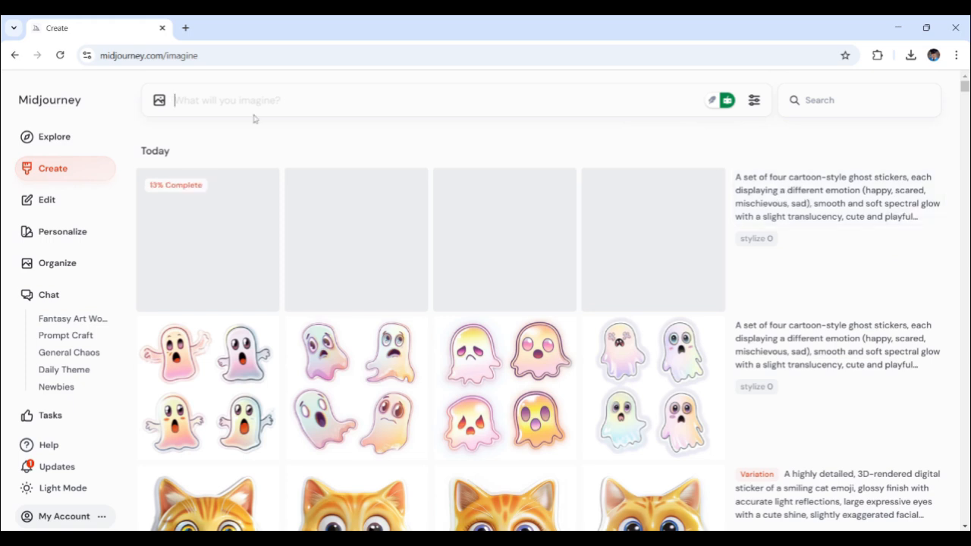
mouse_move(398, 411)
mouse_move(193, 380)
mouse_move(228, 333)
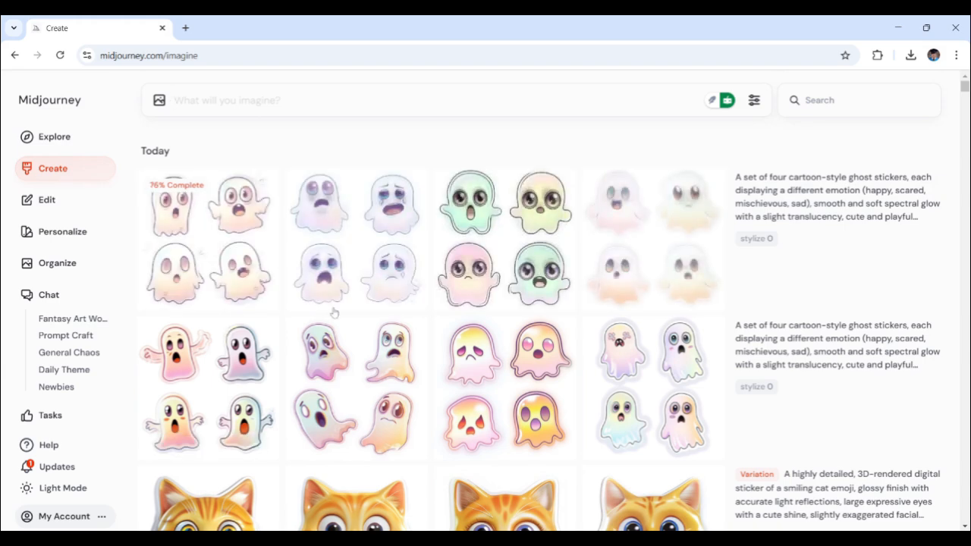
mouse_move(336, 313)
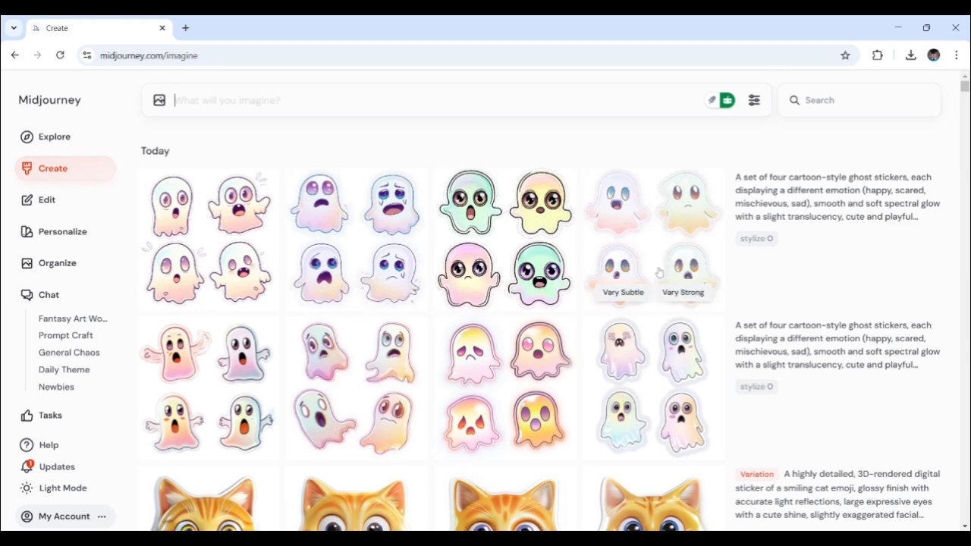
View each image of the new ghost sticker batch enlarged, from the fourth back to the first, closing each one
left_click(657, 227)
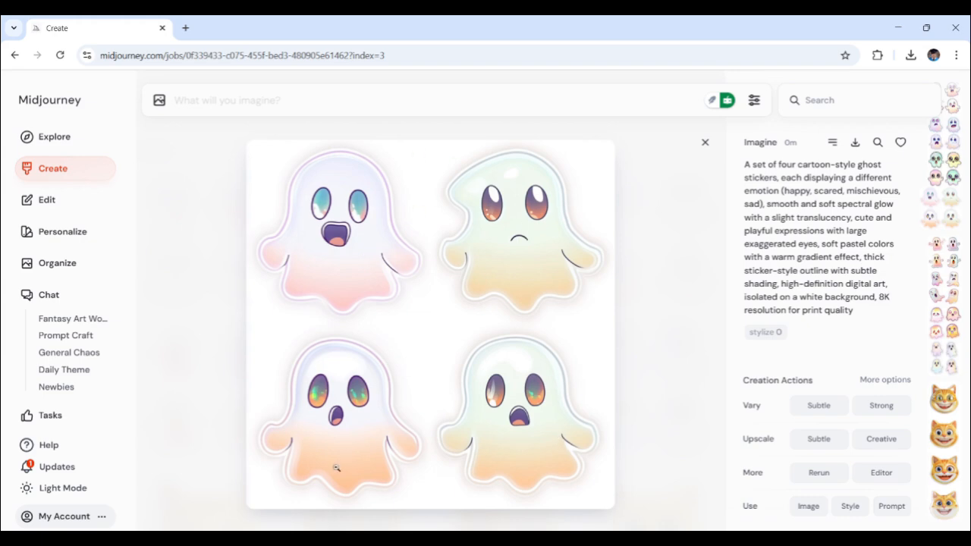
left_click(705, 142)
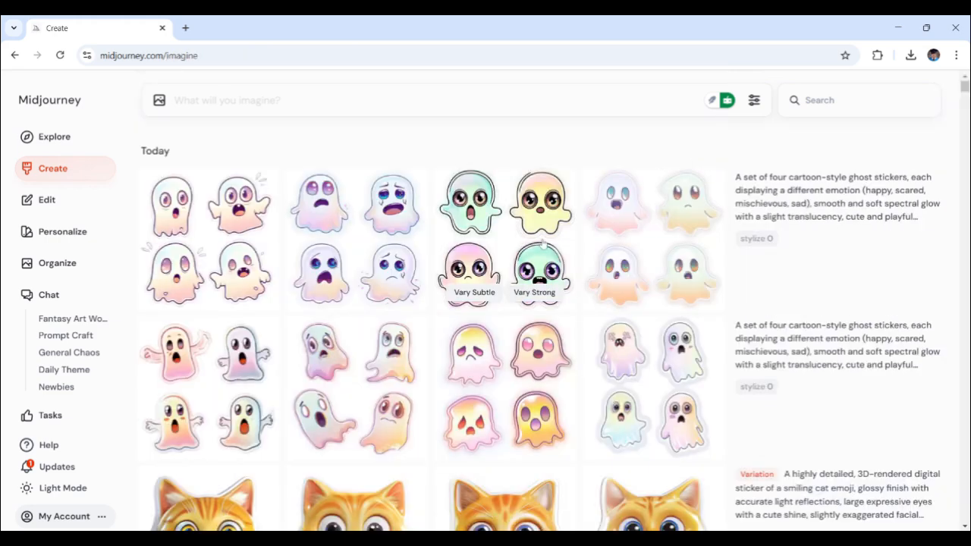
left_click(535, 242)
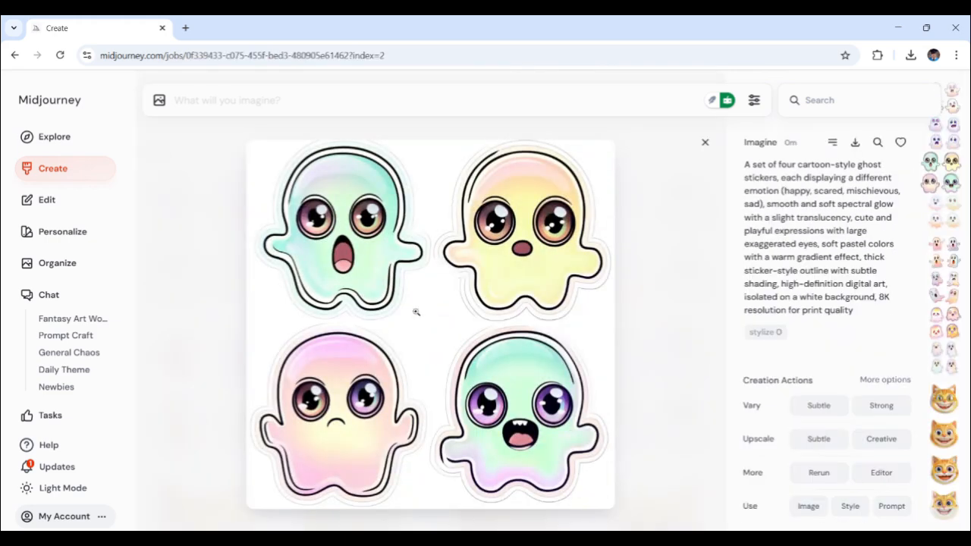
left_click(705, 142)
left_click(353, 252)
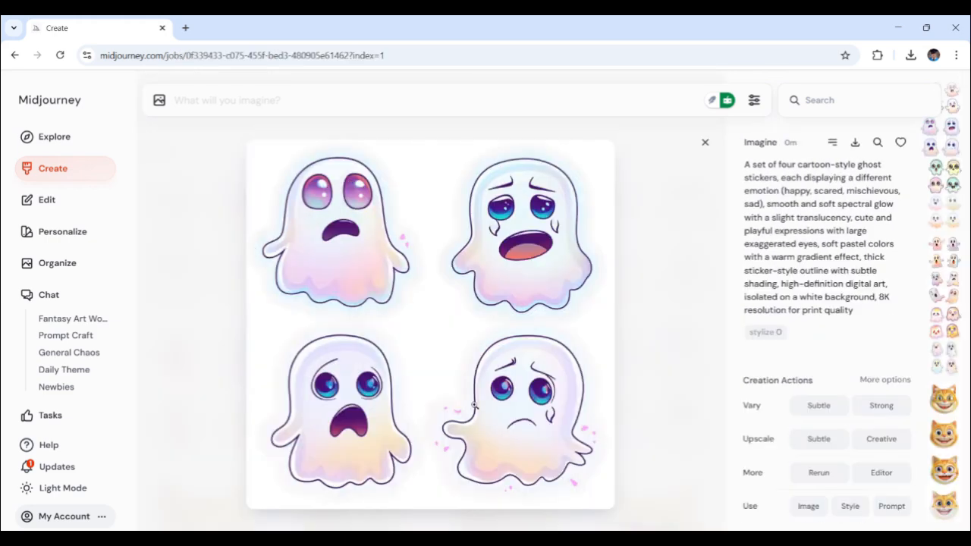
left_click(705, 142)
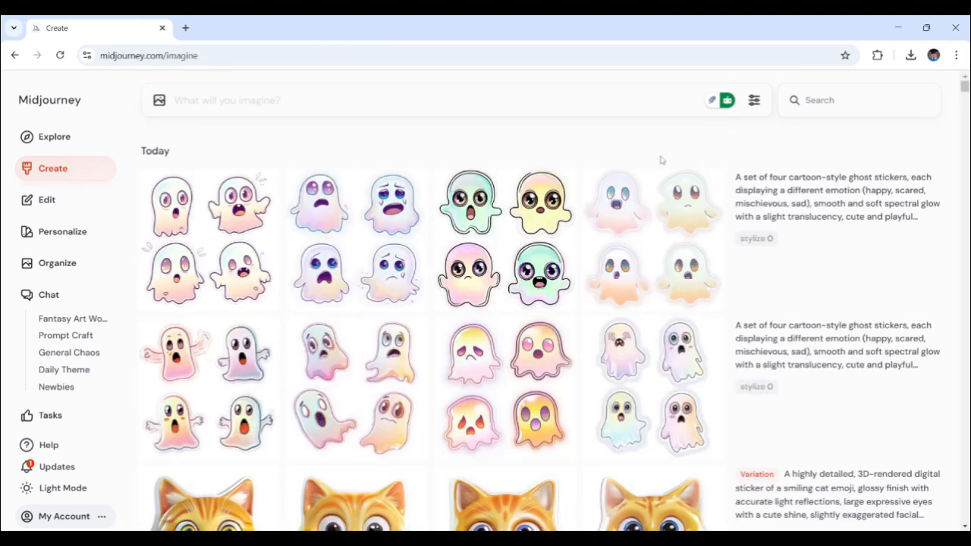
left_click(218, 243)
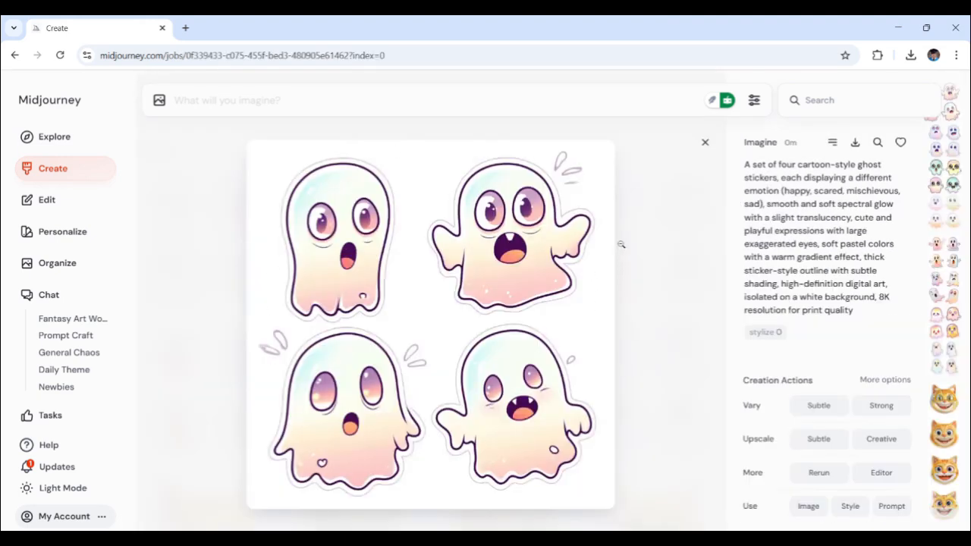
left_click(705, 149)
Compare both ghost sticker batches and the earlier smiling cat sticker results on the Create page
mouse_move(614, 294)
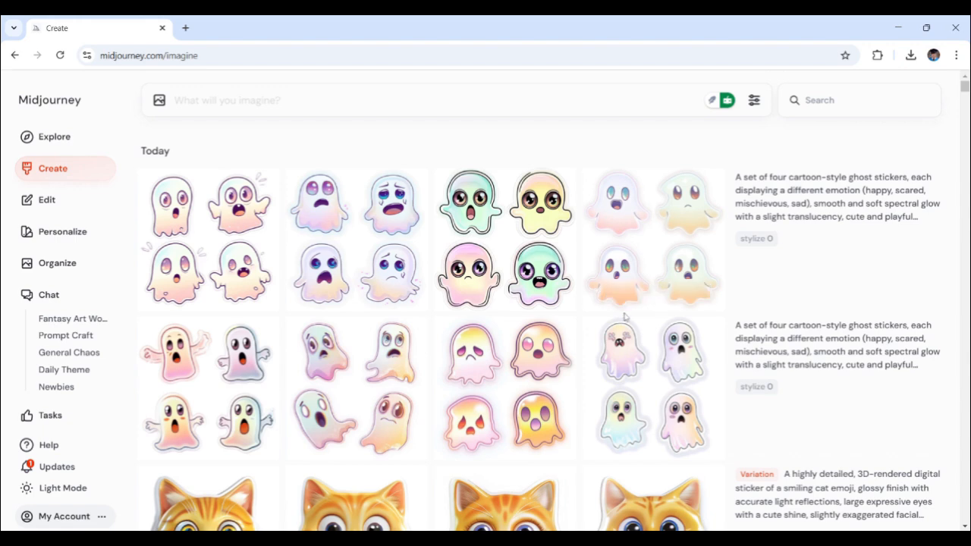
mouse_move(822, 386)
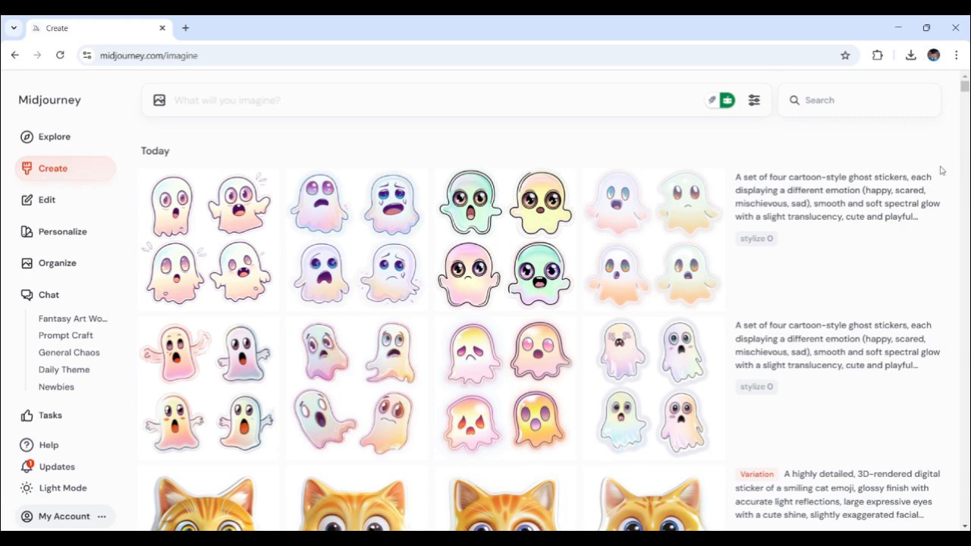
mouse_move(938, 175)
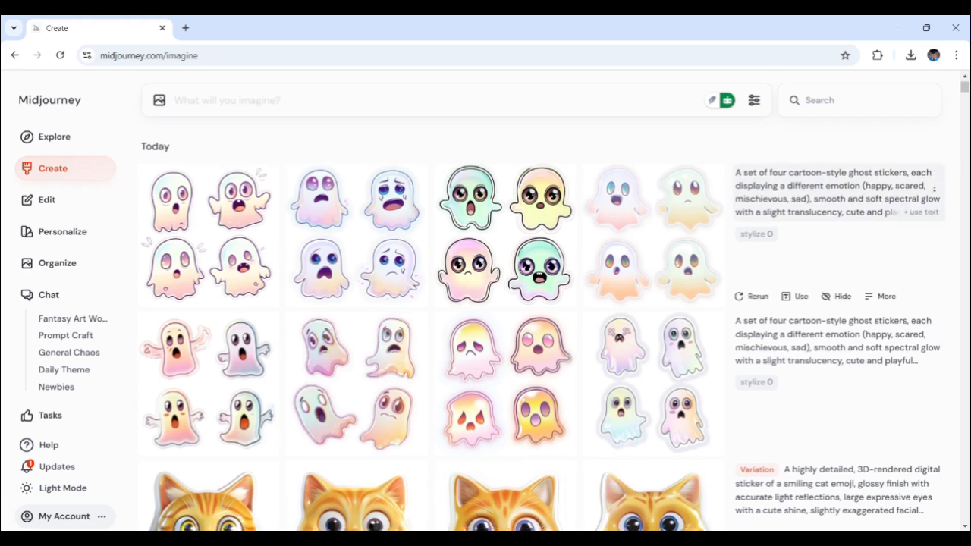
scroll(938, 175, "down", 2)
scroll(938, 175, "down", 2)
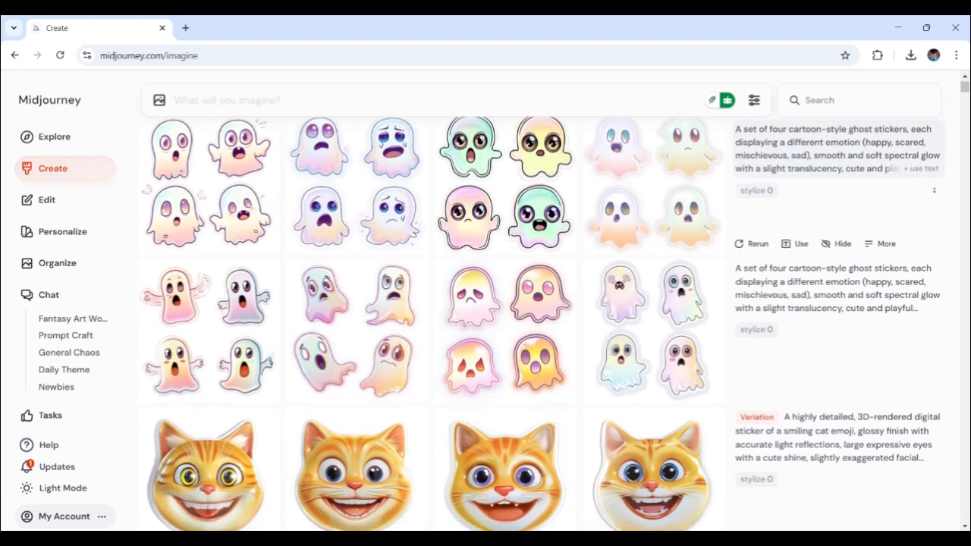
scroll(938, 195, "down", 1)
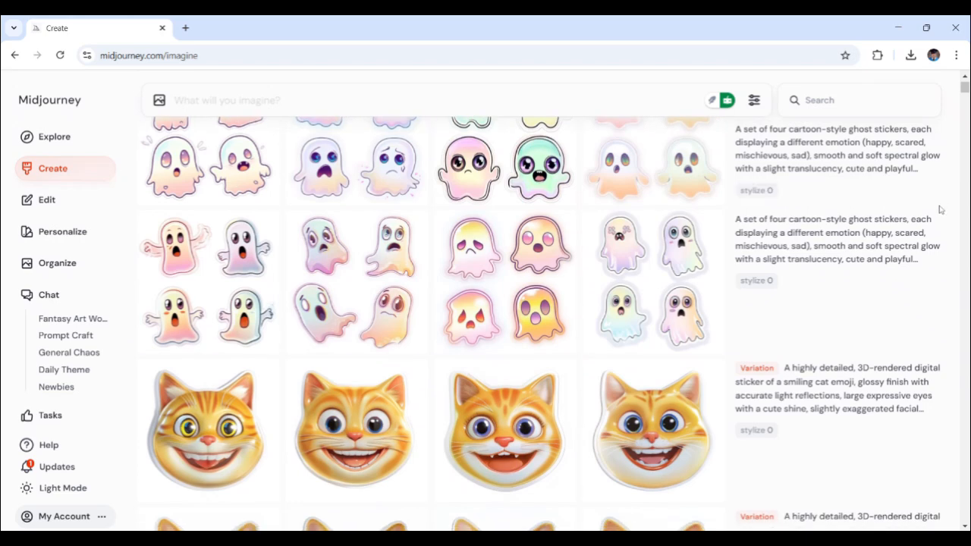
mouse_move(176, 226)
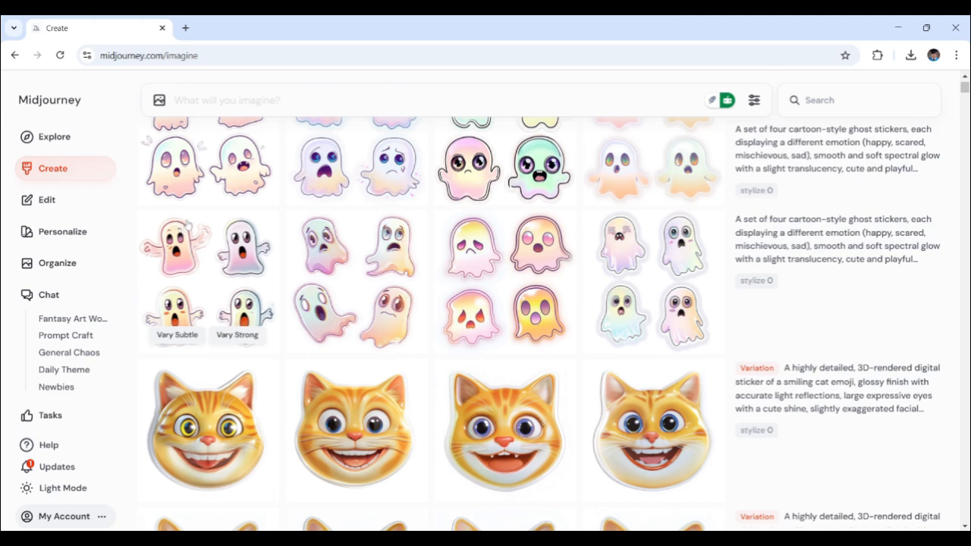
scroll(894, 306, "down", 2)
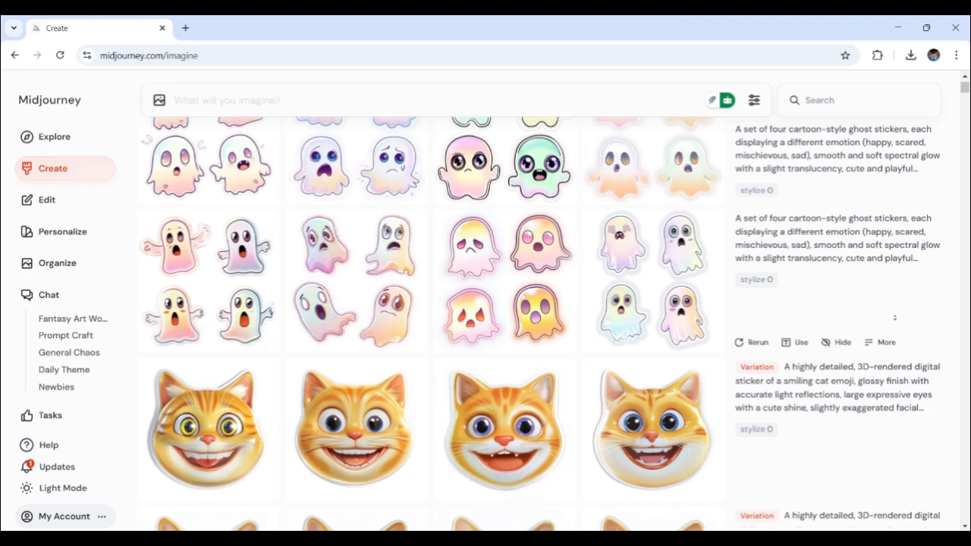
scroll(895, 339, "down", 6)
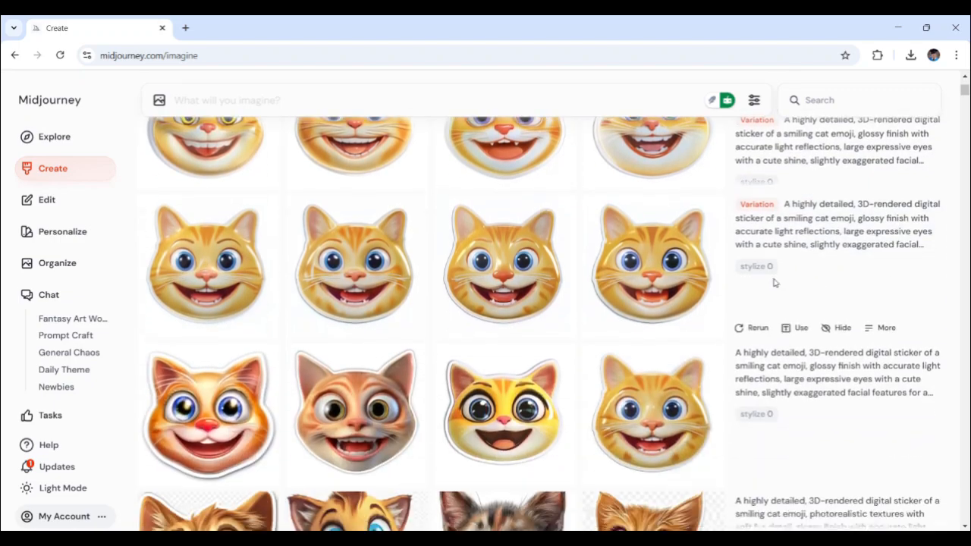
mouse_move(315, 290)
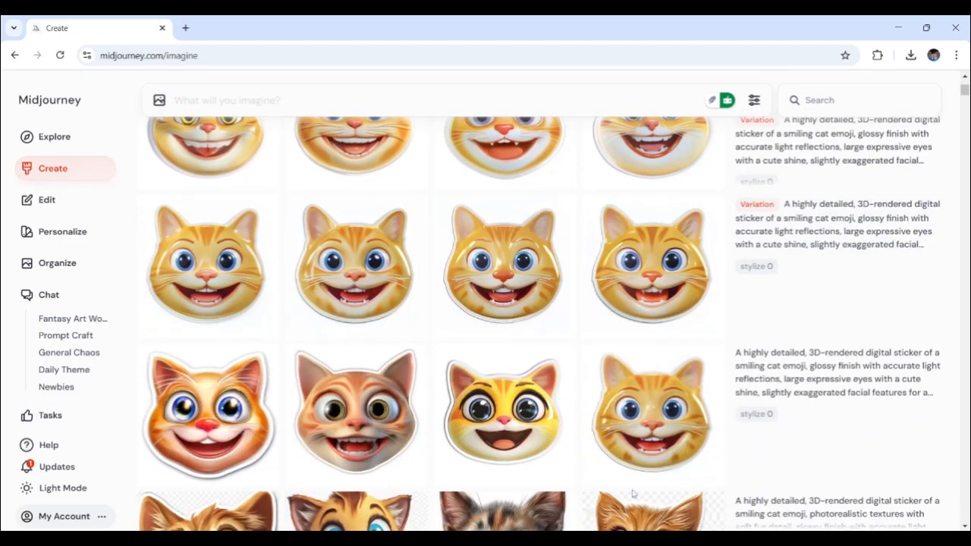